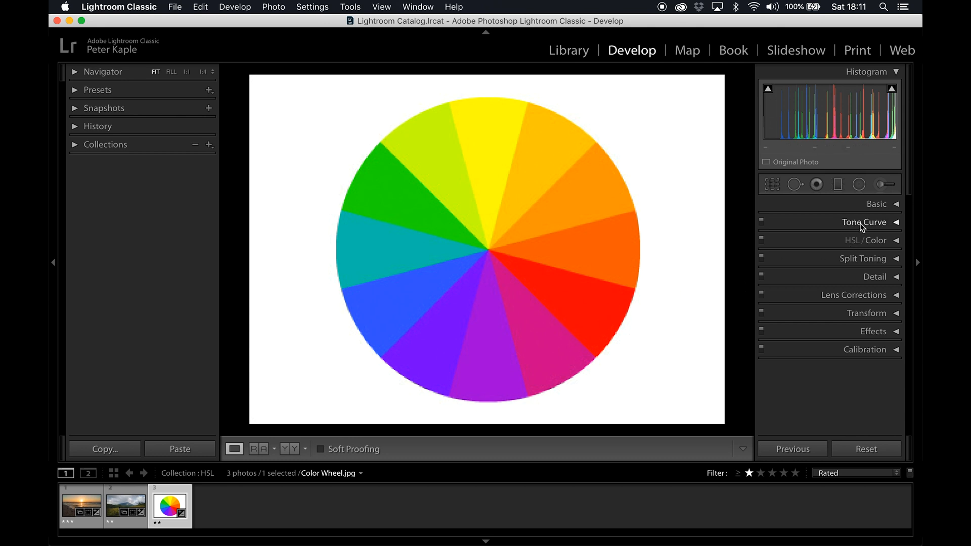
Expand the HSL/Color adjustments and look through the hue, saturation and luminance sliders of every color from Red to Magenta.
click(882, 241)
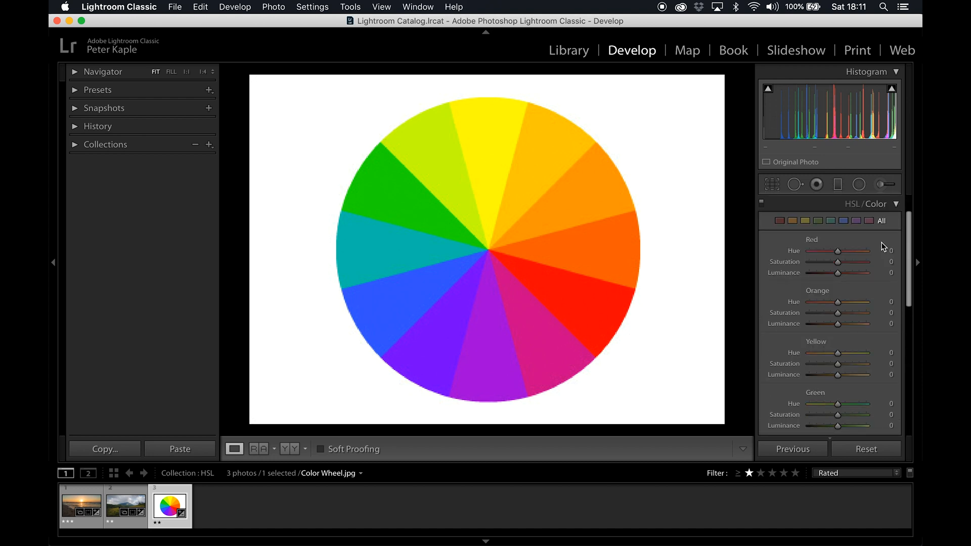
scroll(787, 363, down, 4)
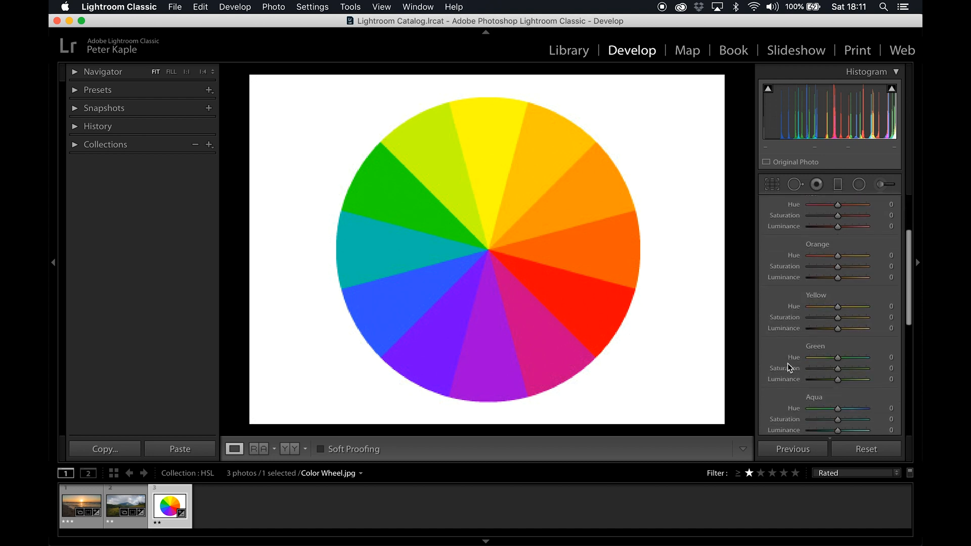
scroll(787, 362, down, 5)
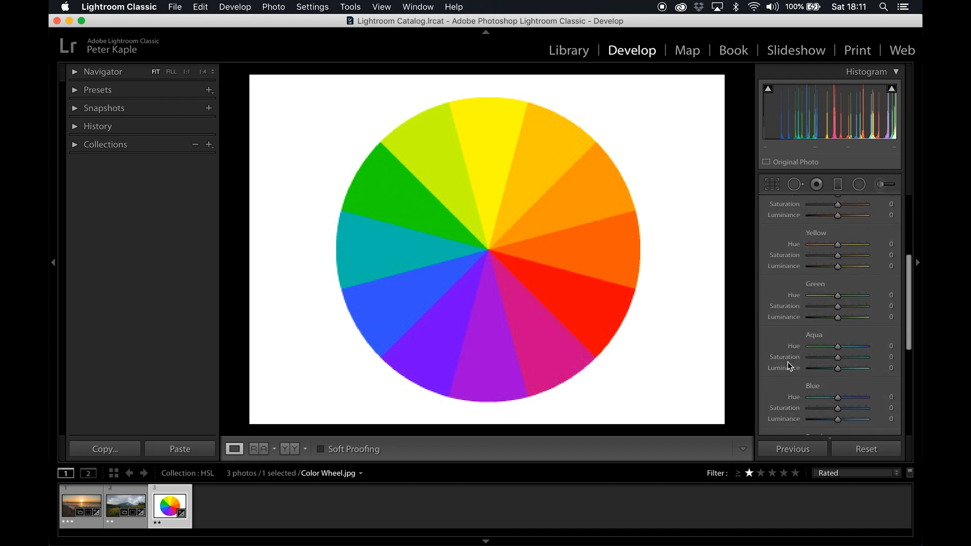
scroll(787, 338, down, 5)
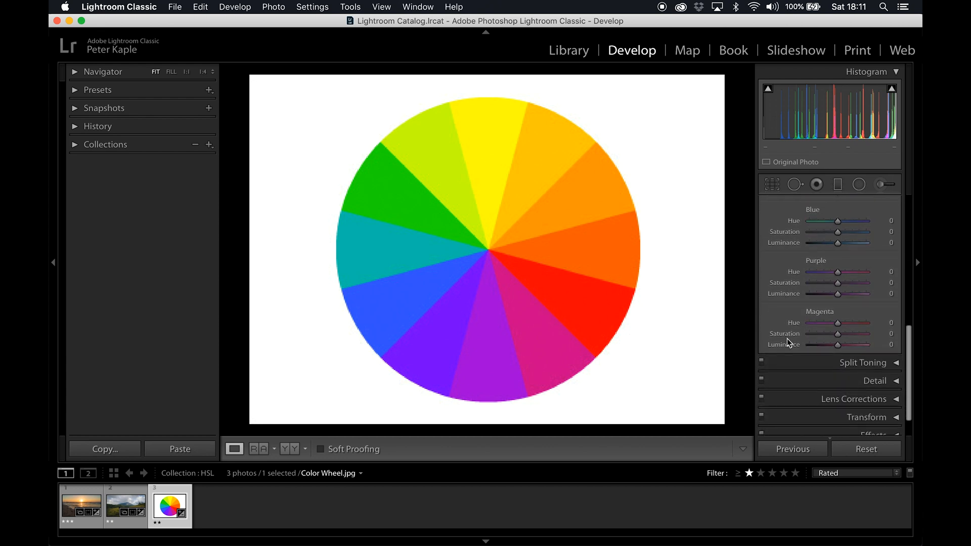
scroll(787, 338, up, 10)
scroll(786, 339, up, 2)
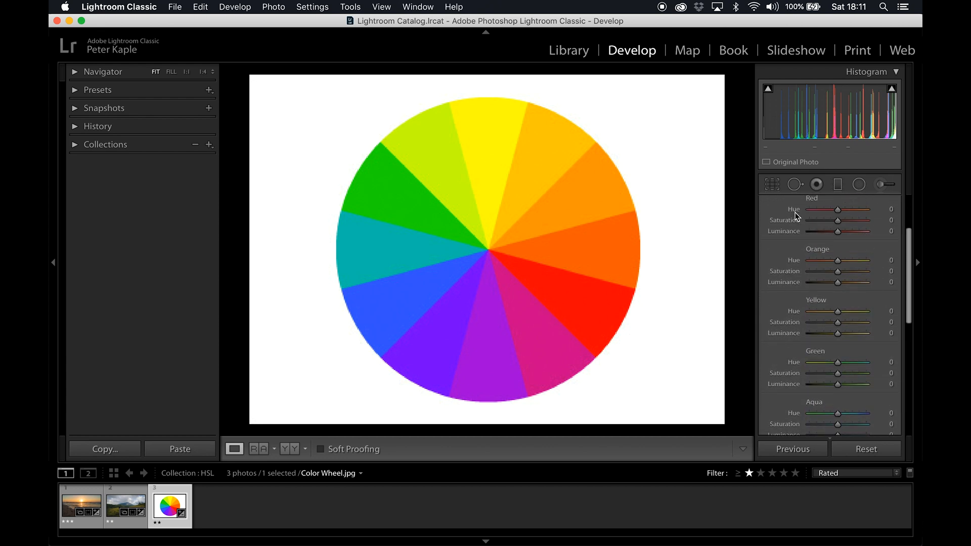
scroll(777, 235, up, 4)
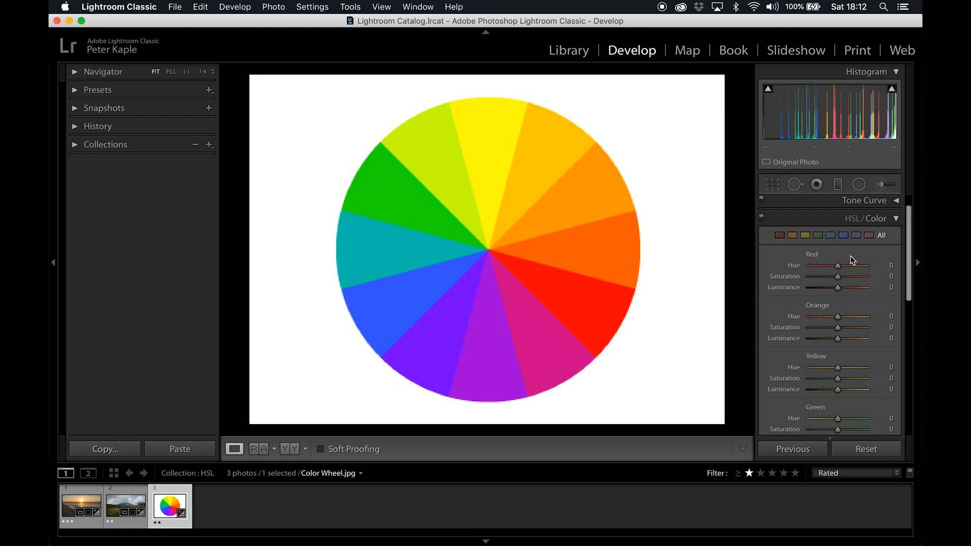
Show the Aqua, Yellow and Red adjustments one color at a time, and switch the sliders to the HSL layout.
click(831, 236)
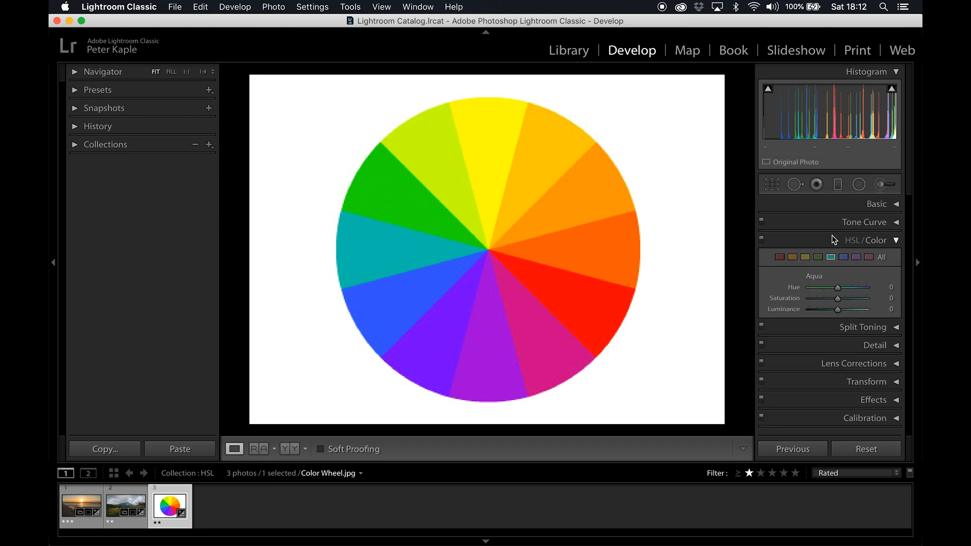
click(805, 257)
click(783, 258)
click(852, 241)
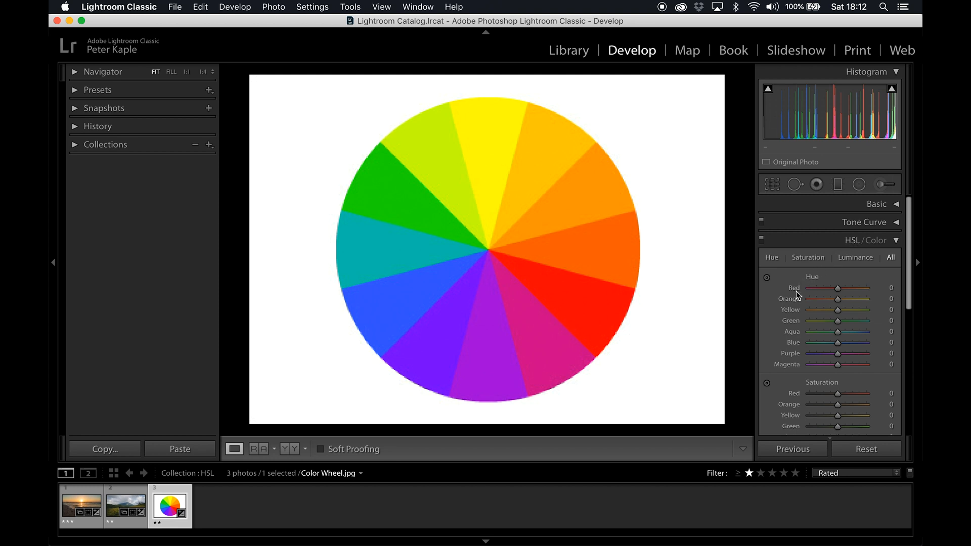
Examine the Hue, Saturation and Luminance slider groups together and individually, and return to showing all groups.
scroll(796, 290, down, 6)
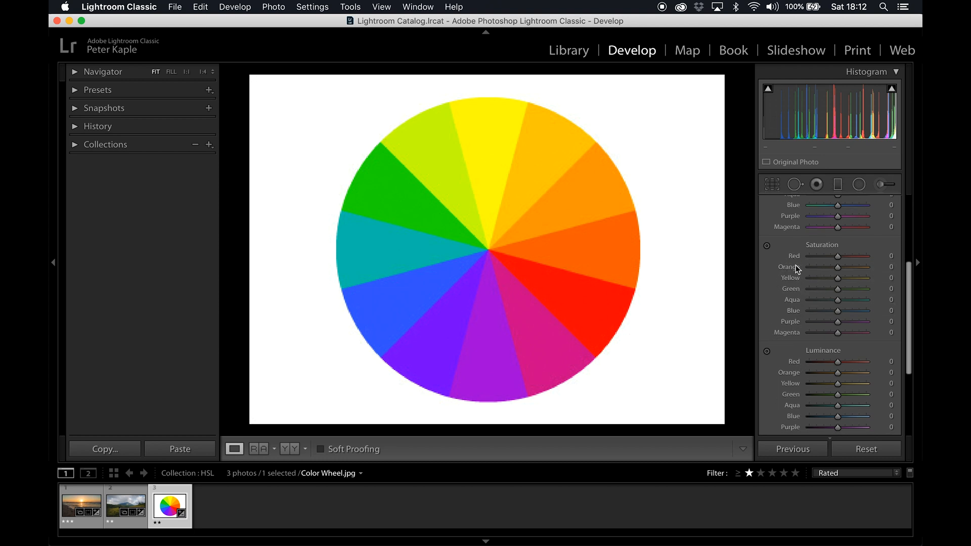
scroll(787, 257, up, 5)
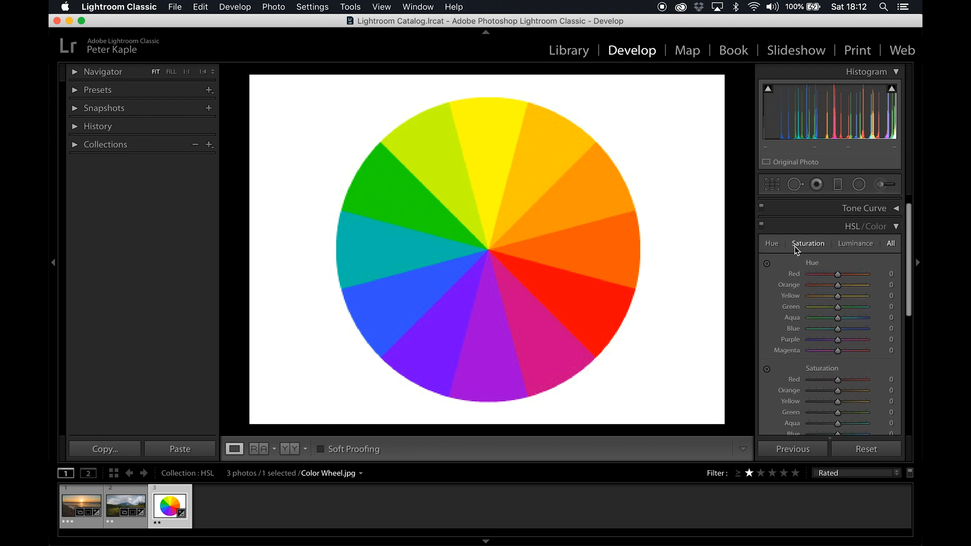
click(771, 245)
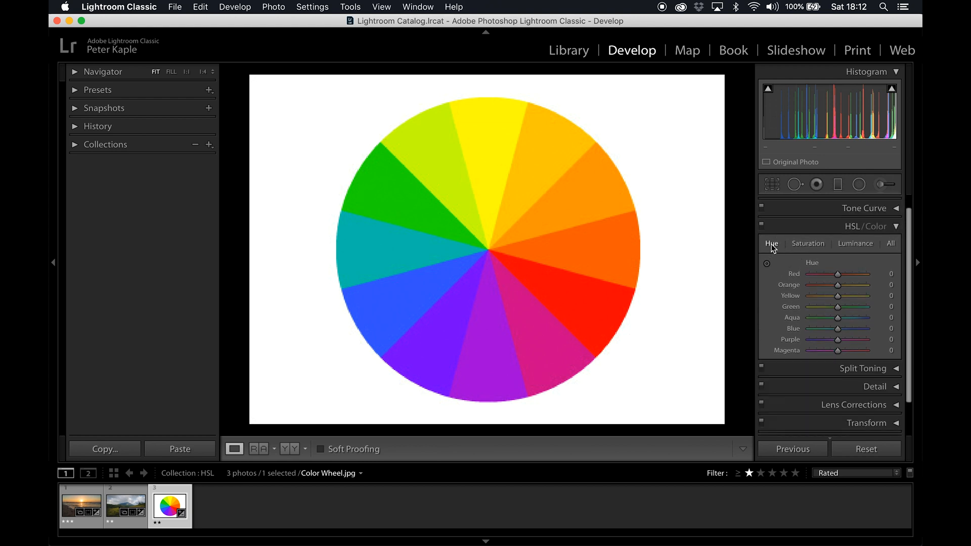
click(808, 244)
click(854, 245)
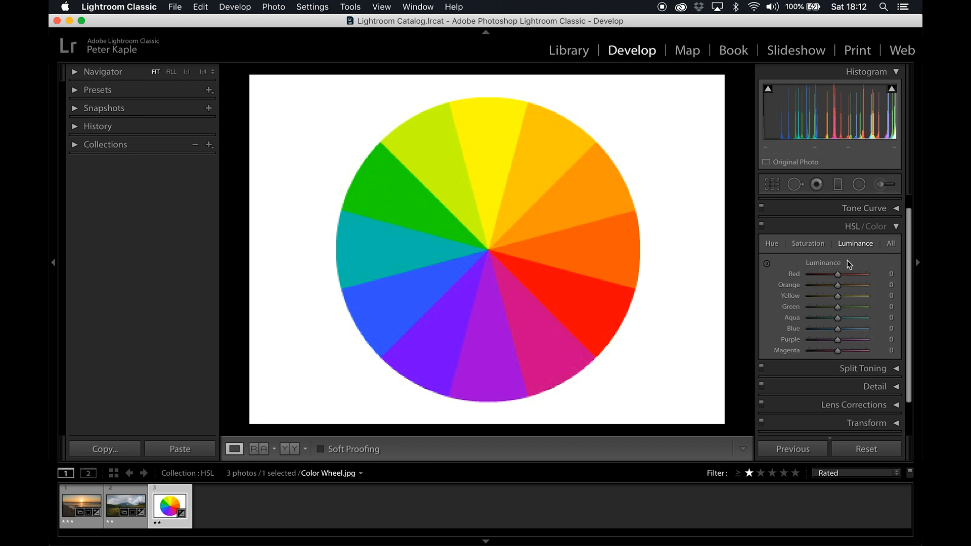
click(891, 245)
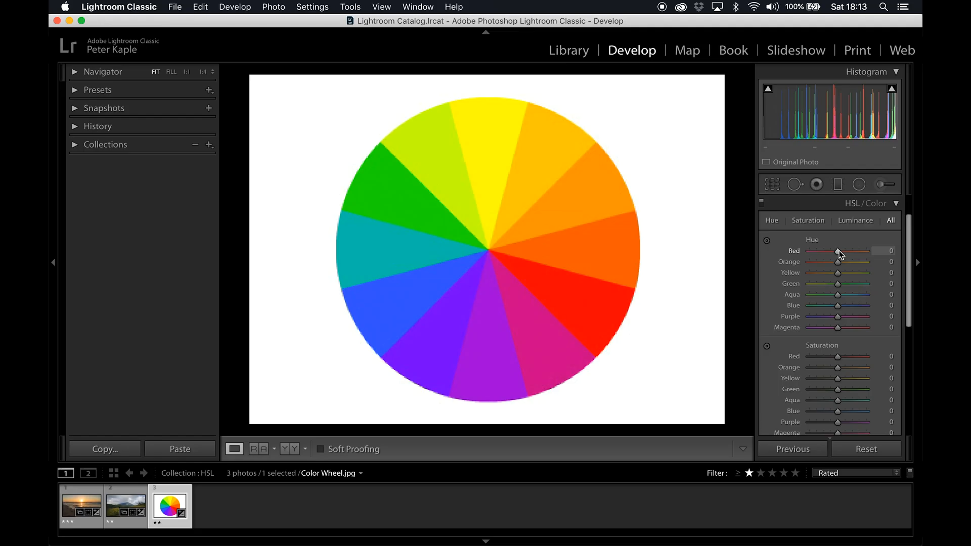
Try shifting the Blue hue of the color wheel and reset it to 0.
mouse_move(836, 305)
mouse_down()
mouse_move(869, 310)
mouse_move(807, 306)
mouse_move(834, 310)
mouse_up()
double_click(833, 306)
Try lowering the Purple saturation of the color wheel to −100 and reset it to 0.
scroll(879, 344, down, 4)
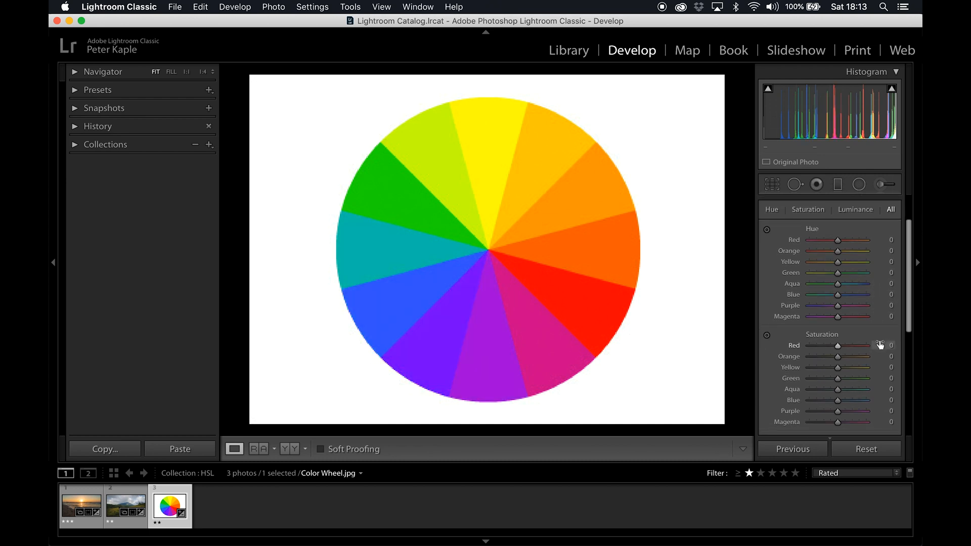
scroll(880, 345, down, 2)
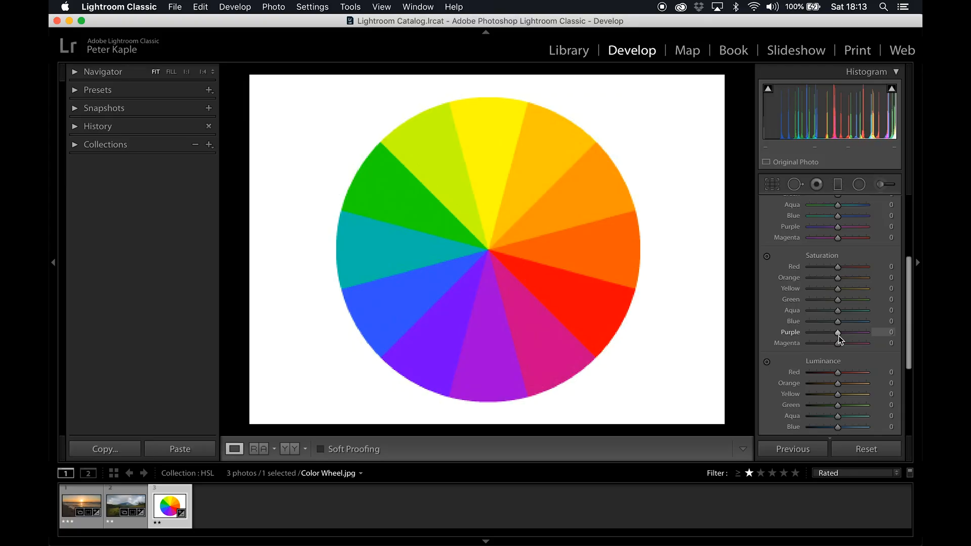
drag(838, 336, 802, 336)
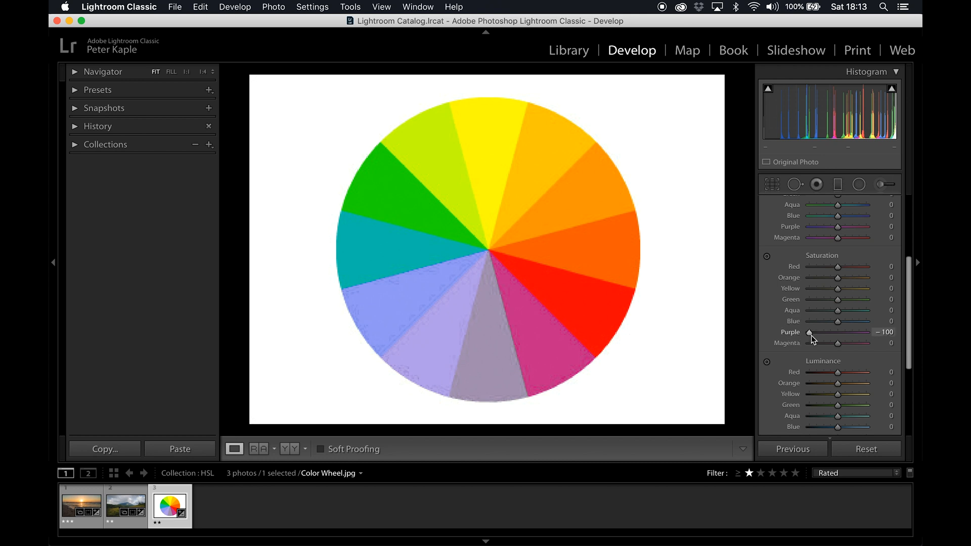
double_click(811, 336)
Try lowering the Red luminance of the color wheel and reset it to 0.
scroll(811, 335, down, 5)
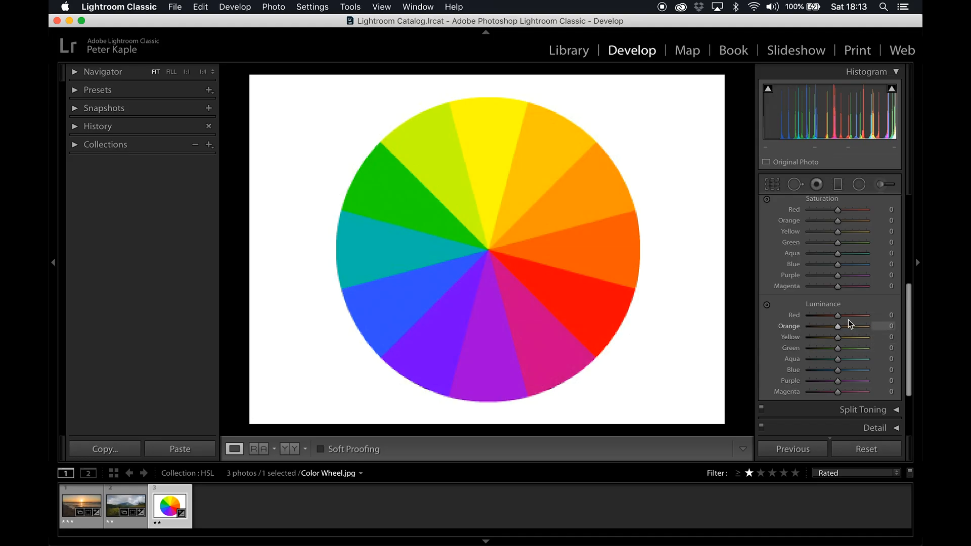
drag(838, 317, 808, 328)
double_click(808, 318)
Use the Saturation targeted adjustment on the wheel's orange and yellow segments to set Orange to −25 and Yellow to +94.
scroll(809, 317, up, 5)
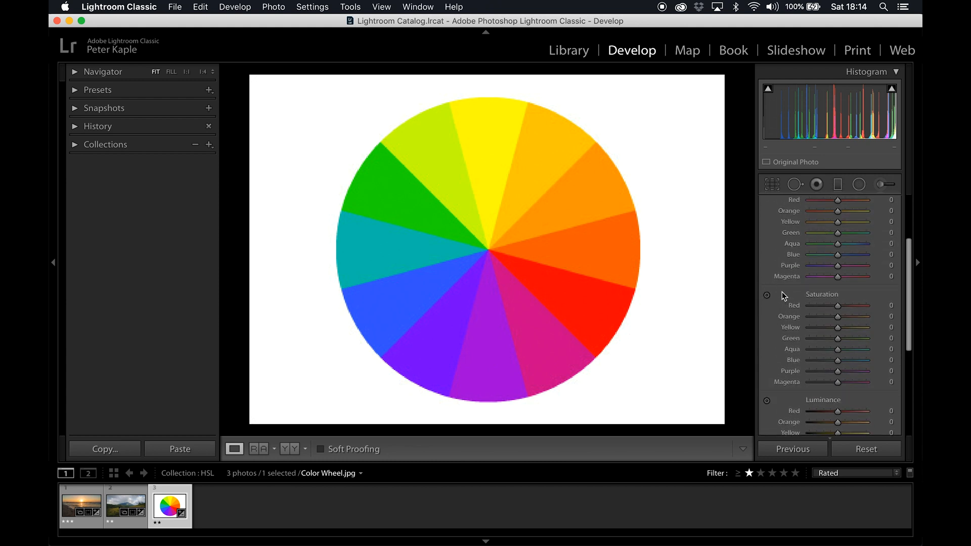
click(767, 296)
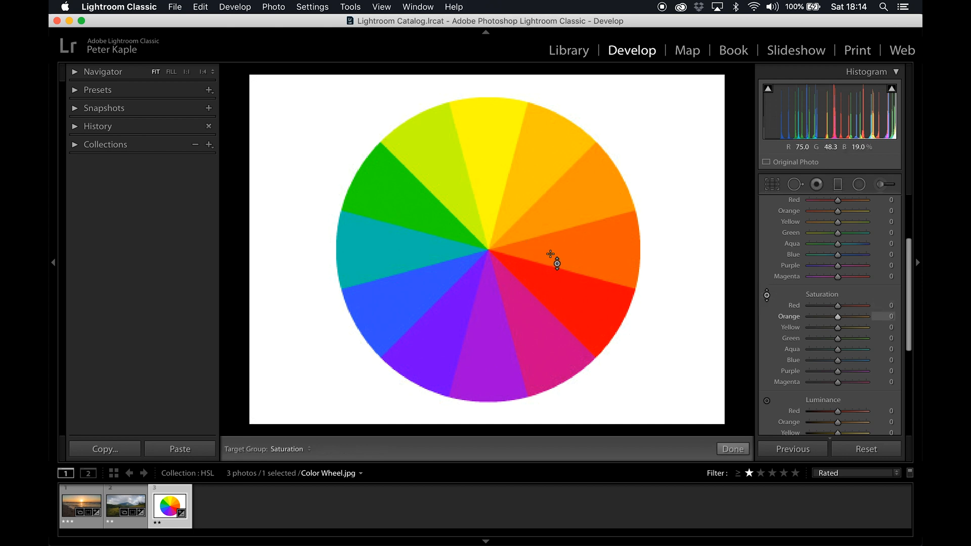
mouse_move(548, 121)
mouse_down()
mouse_move(549, 101)
mouse_move(548, 212)
mouse_move(548, 98)
mouse_move(549, 248)
mouse_move(548, 126)
mouse_up()
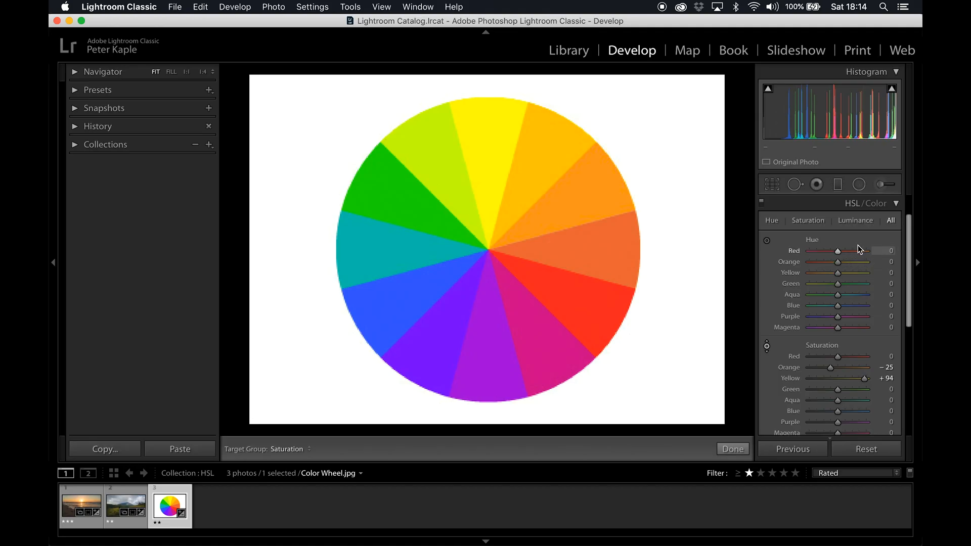
Set the color wheel's Hue values to Red −43, Orange +96, Yellow −53, Green +46, Aqua −43, Blue +43 and Purple −48.
drag(836, 251, 823, 275)
click(850, 284)
click(851, 305)
click(823, 316)
click(825, 295)
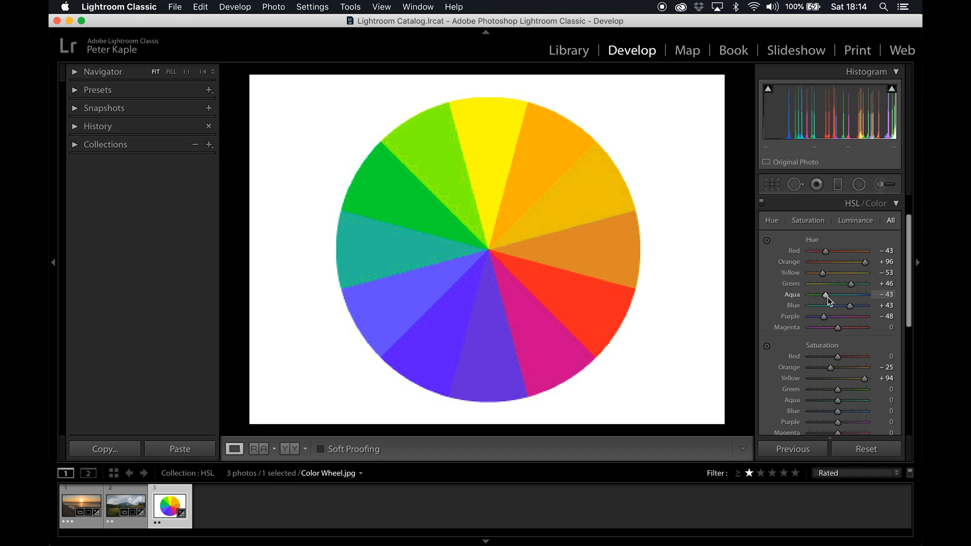
Reset the Red and Orange hues individually, and the remaining Hue values all at once.
double_click(826, 253)
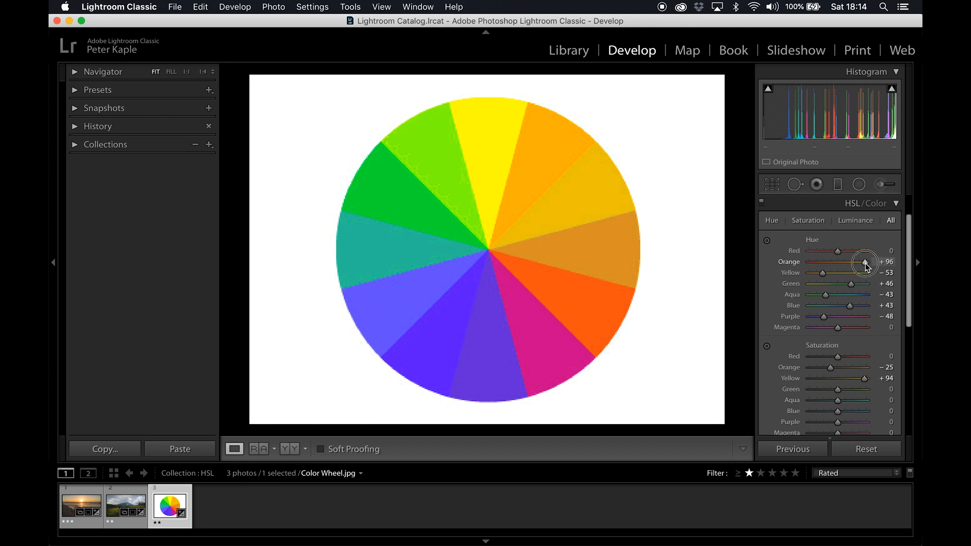
double_click(866, 263)
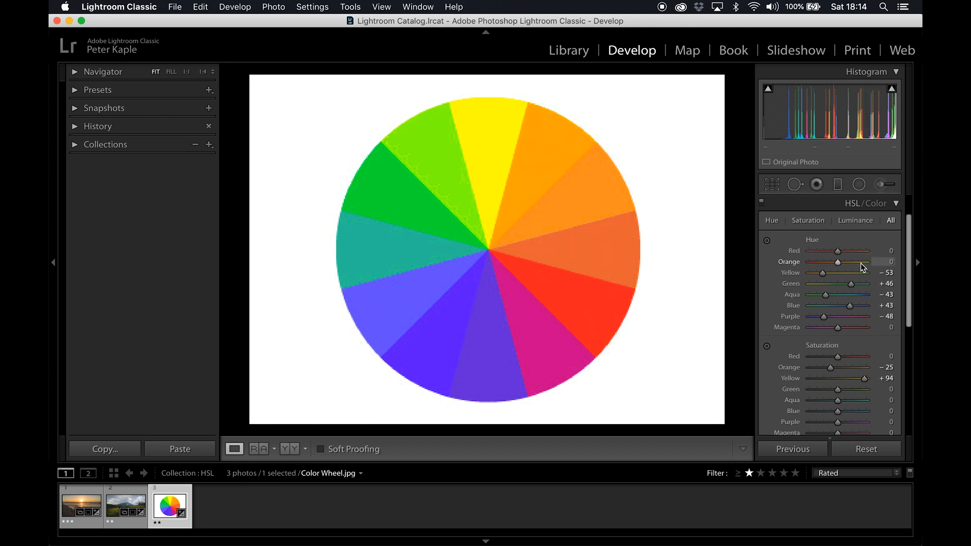
double_click(813, 242)
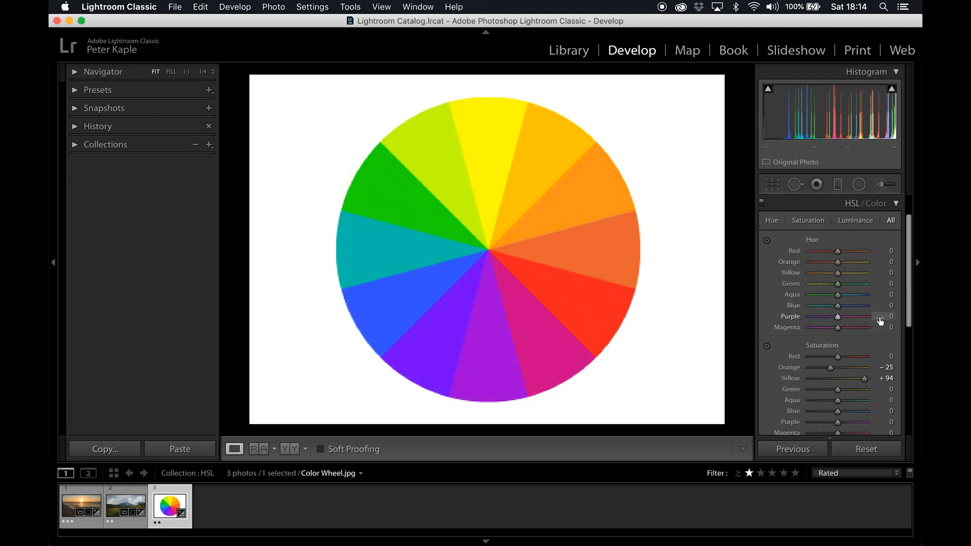
Raise the Red saturation of the color wheel.
mouse_move(837, 356)
mouse_down()
mouse_move(825, 370)
mouse_move(851, 350)
mouse_up()
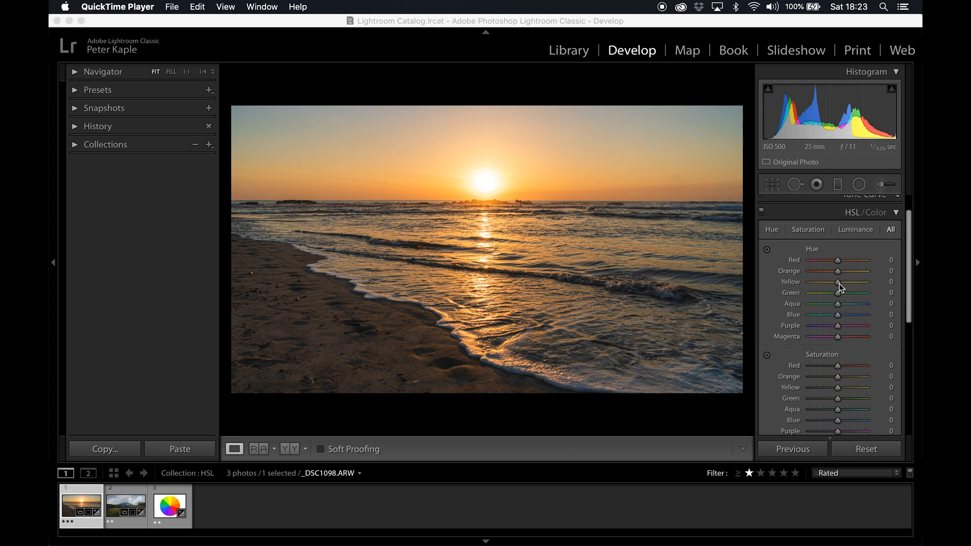
Set the sunset beach photo's Hue values to Red +21, Orange −24, Yellow −15, Aqua +32, Purple +83 and Magenta −94.
click(838, 283)
mouse_move(838, 285)
mouse_down()
mouse_move(845, 262)
mouse_move(832, 272)
mouse_up()
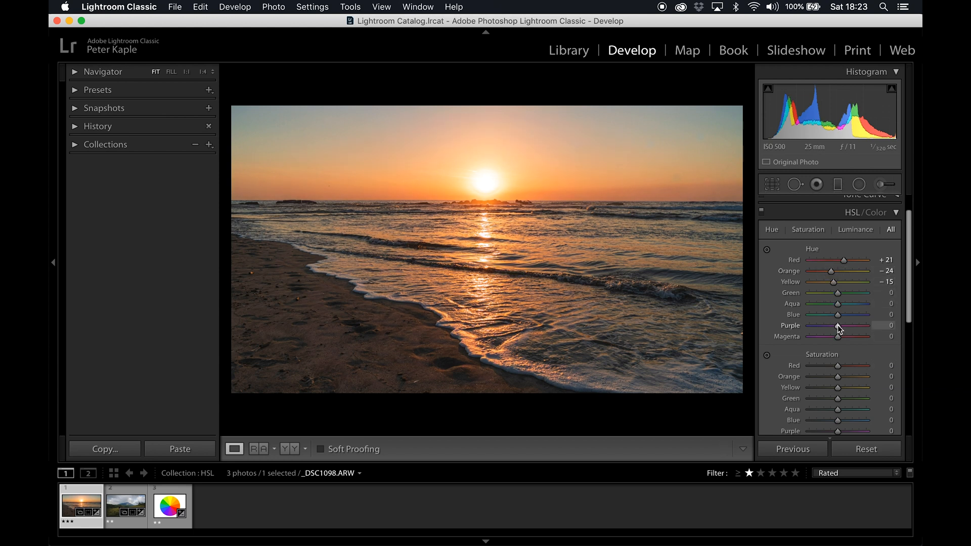
drag(824, 336, 812, 341)
click(839, 328)
drag(840, 330, 864, 331)
click(843, 307)
drag(844, 308, 851, 309)
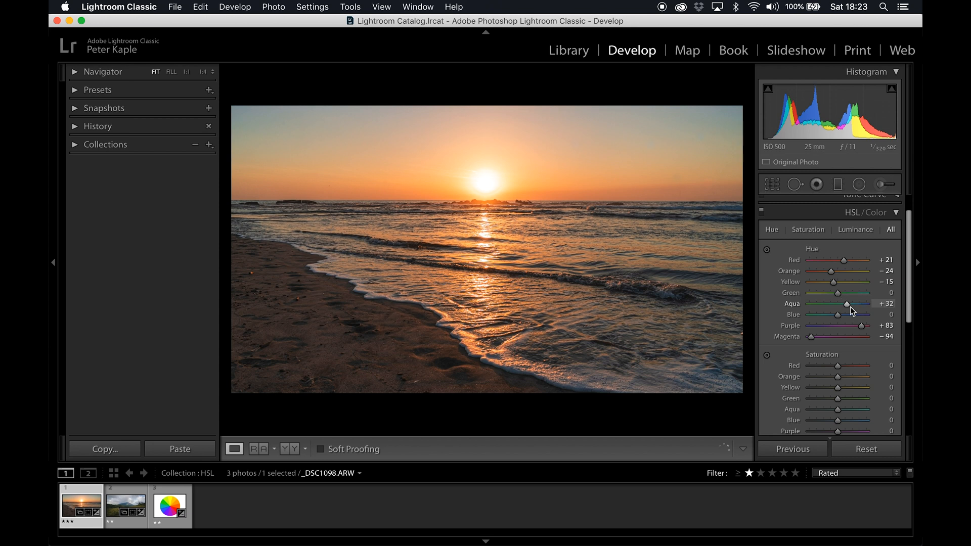
Set the sunset photo's Saturation values to Red +9, Orange +10, Yellow +19, Aqua +60 and Blue +71.
scroll(850, 313, down, 3)
drag(839, 315, 842, 338)
click(839, 325)
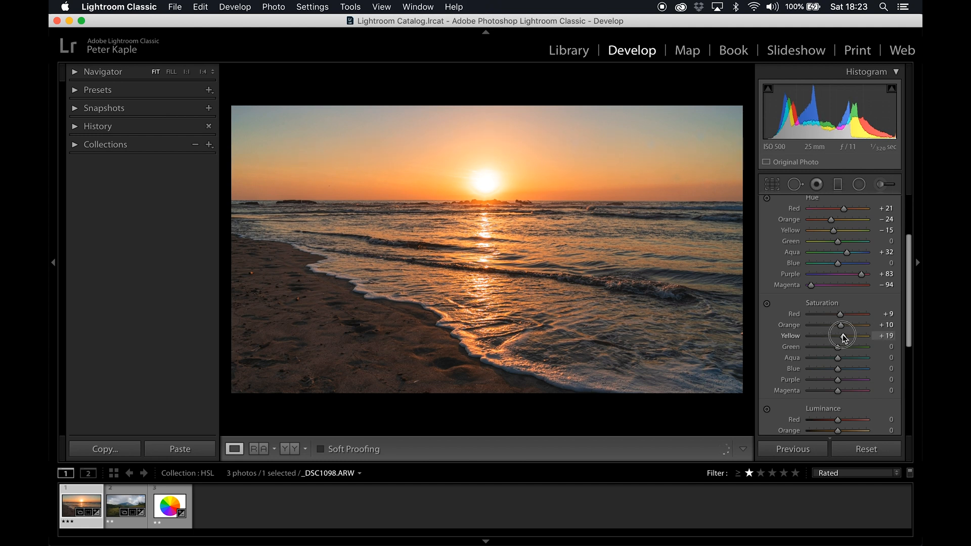
drag(840, 369, 859, 369)
click(855, 358)
Set the sunset photo's Luminance values to Red +6, Orange +10, Yellow +11, Aqua −46 and Blue −51.
scroll(855, 360, down, 3)
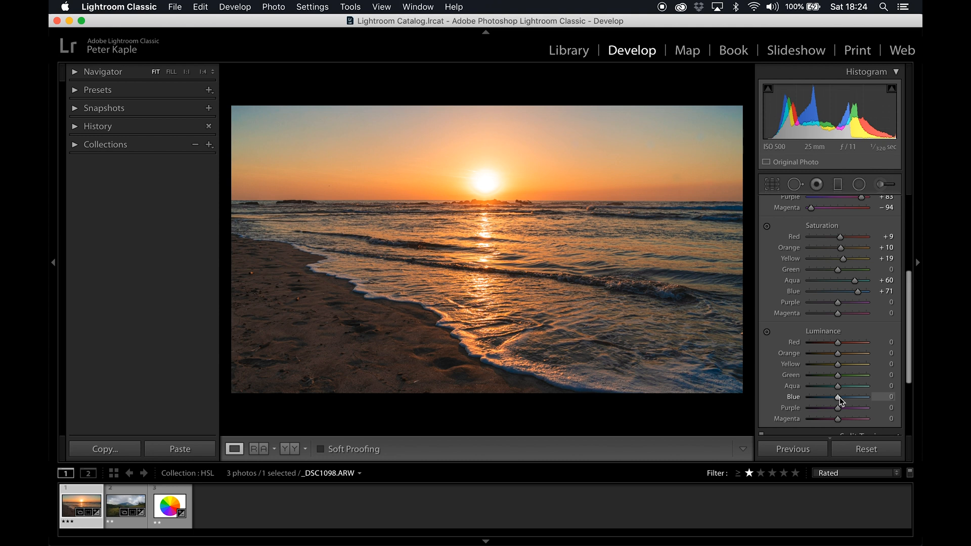
drag(839, 343, 840, 365)
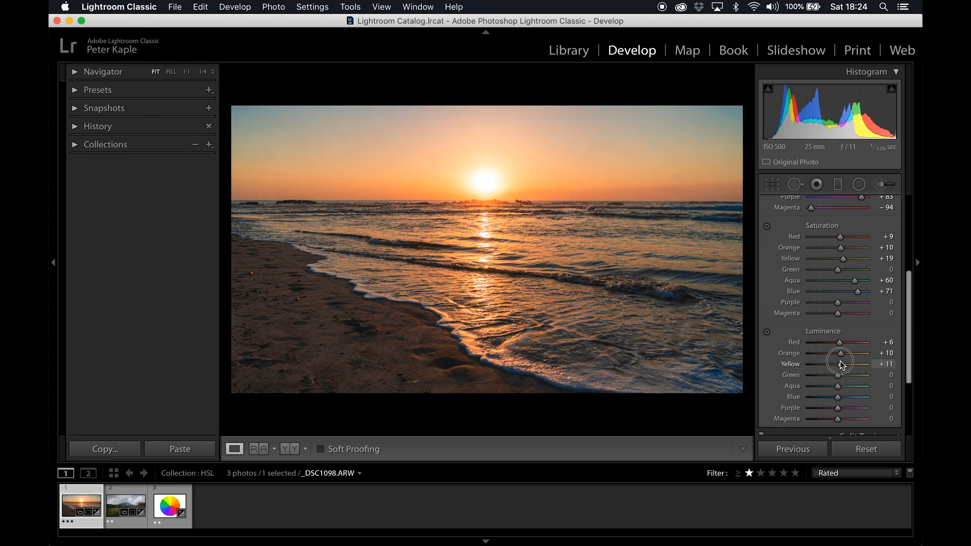
mouse_move(839, 397)
mouse_down()
mouse_move(821, 399)
mouse_move(825, 387)
mouse_up()
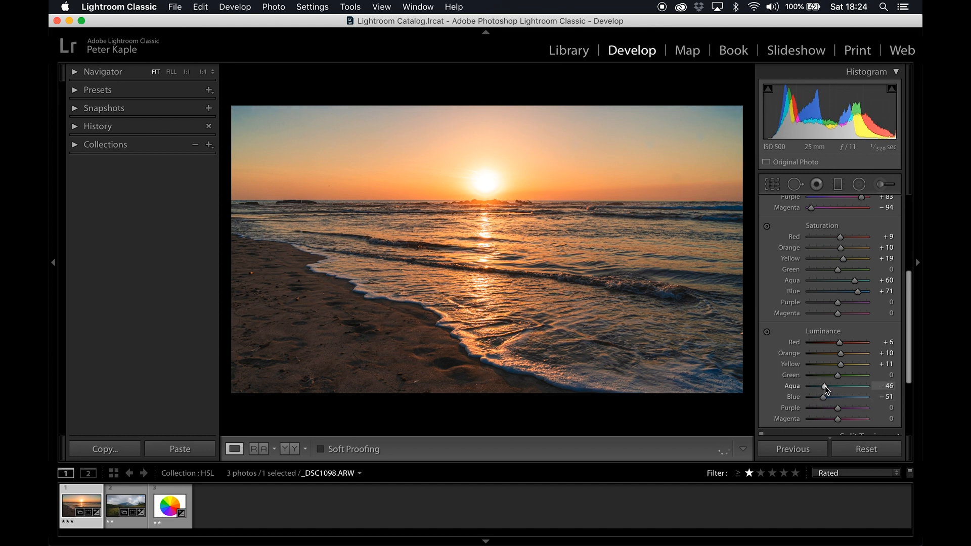
Compare the sunset photo before and after by turning the HSL adjustments off and back on.
scroll(825, 402, down, 2)
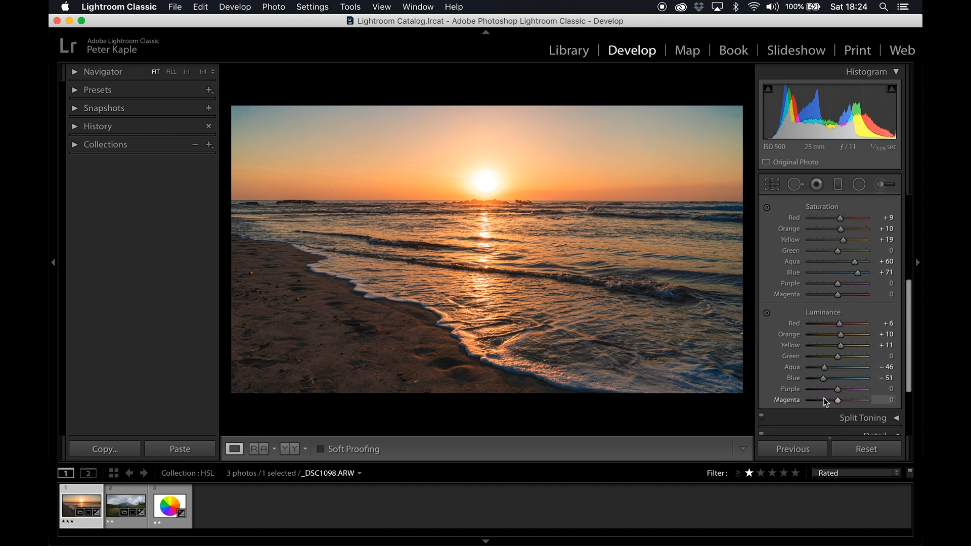
scroll(825, 402, up, 10)
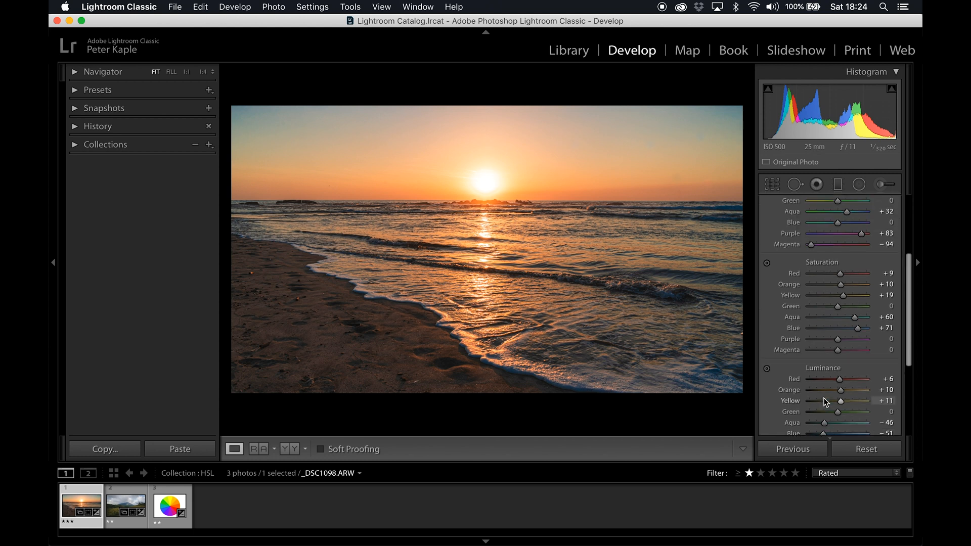
click(761, 239)
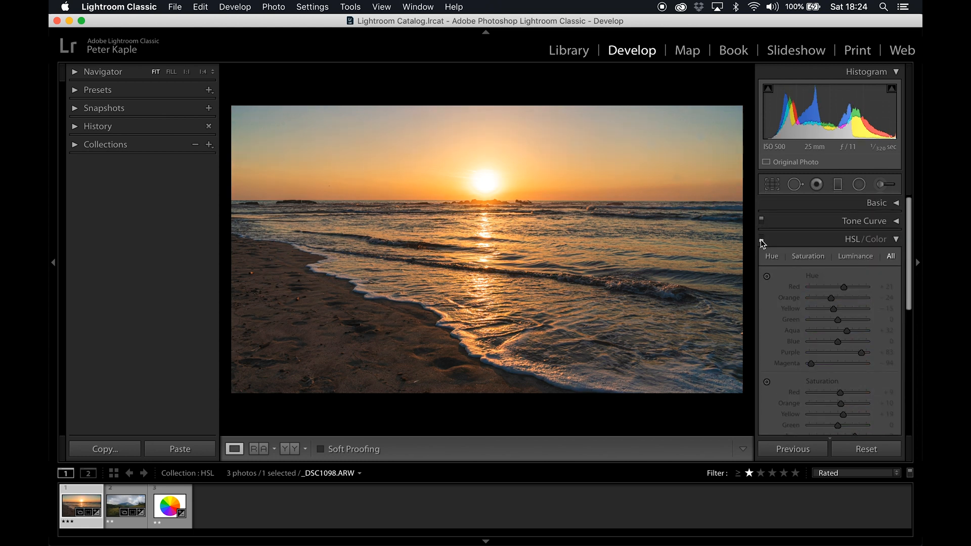
click(761, 239)
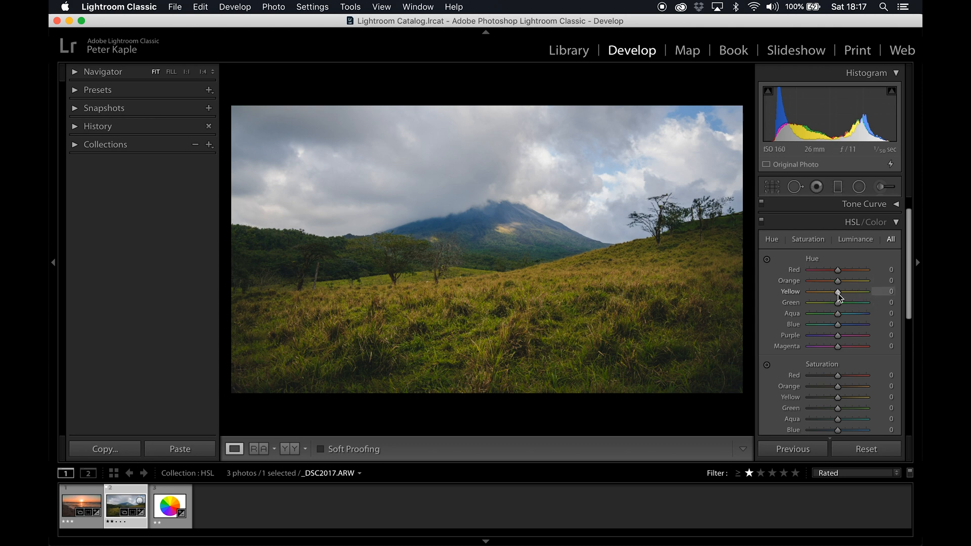
Set the mountain photo's Hue to Yellow +7 and Blue +4, and its Saturation to Yellow −23, Green −26 and Blue +7.
drag(840, 292, 839, 293)
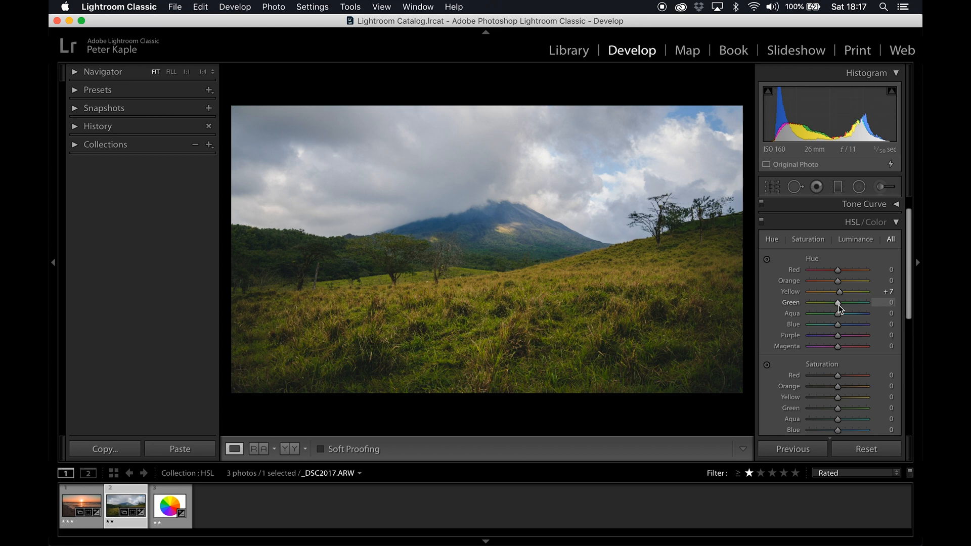
scroll(839, 305, down, 1)
drag(838, 318, 831, 353)
scroll(840, 323, down, 5)
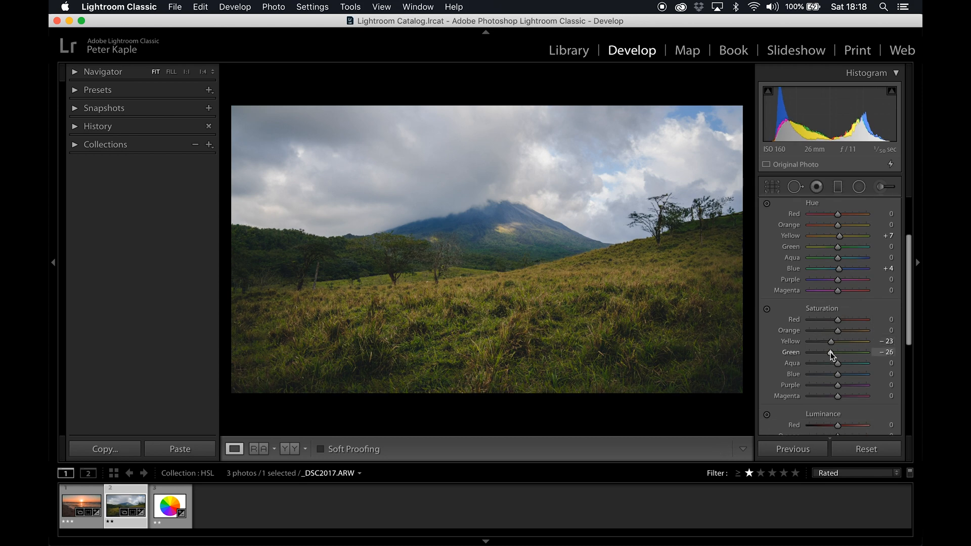
drag(840, 377, 842, 378)
Set the mountain photo's Luminance values to Yellow −8, Green −9 and Blue +15.
scroll(830, 373, down, 5)
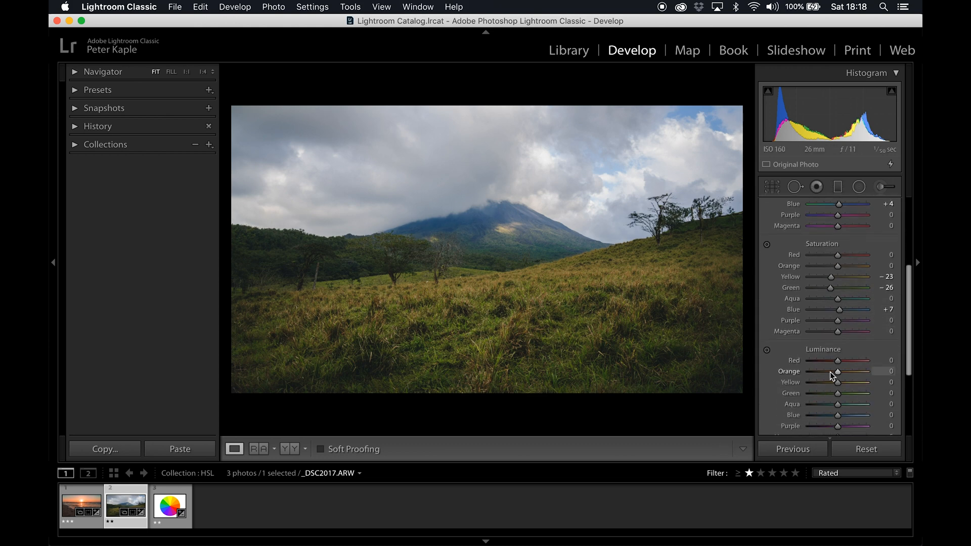
scroll(830, 372, down, 1)
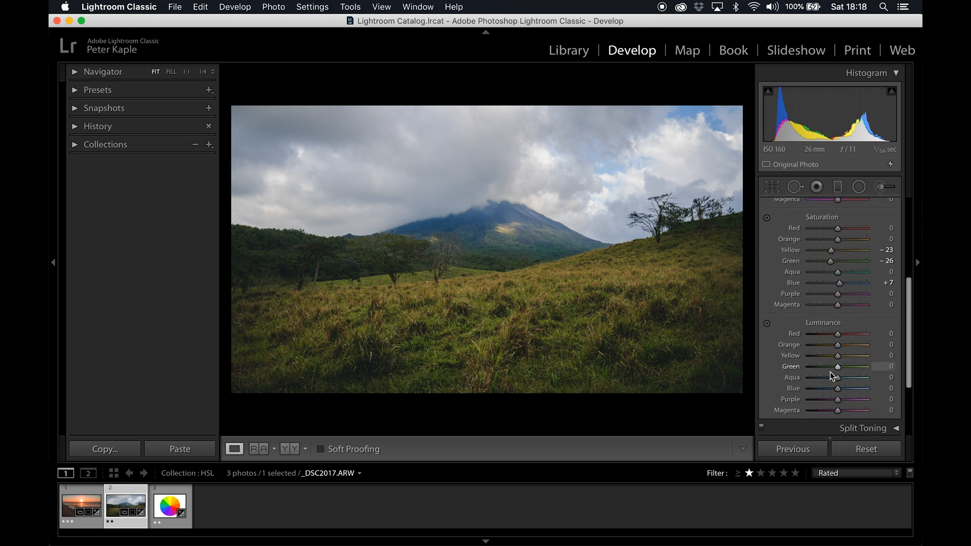
drag(838, 356, 837, 368)
click(838, 370)
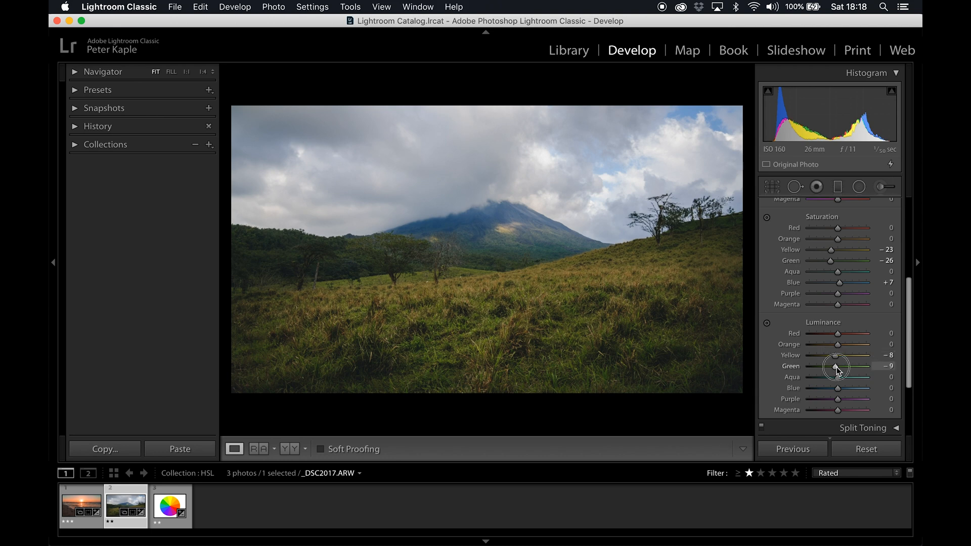
click(837, 388)
drag(839, 391, 844, 392)
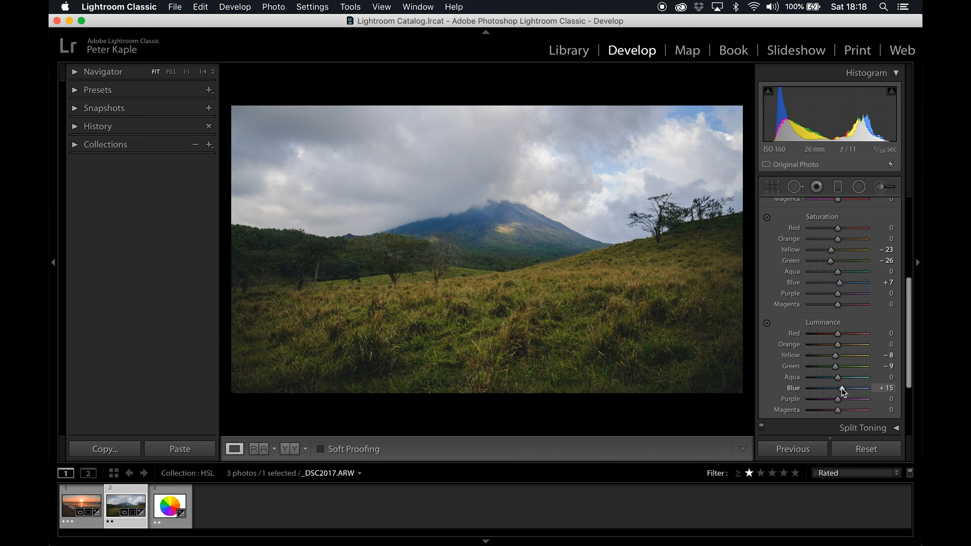
Compare the mountain photo before and after by turning the HSL adjustments off and back on.
scroll(841, 388, up, 8)
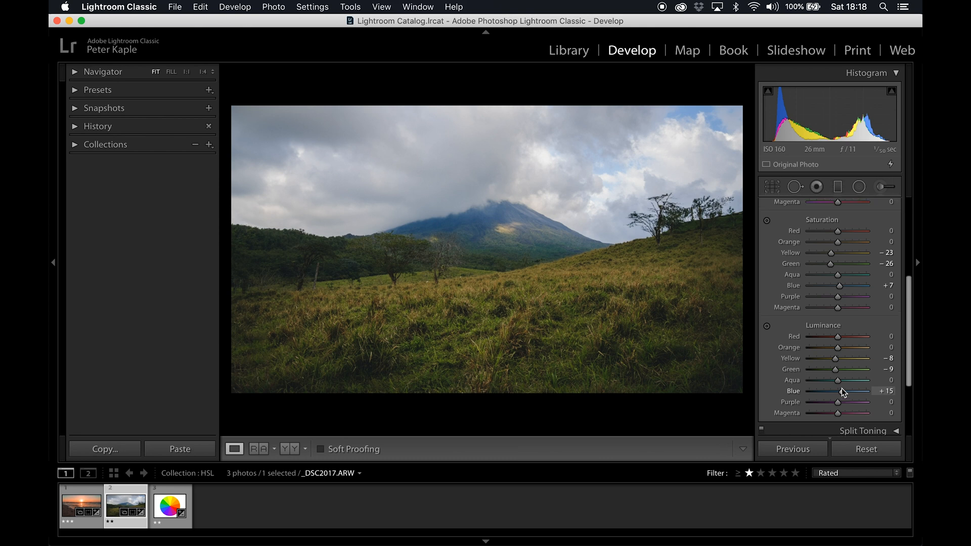
click(761, 223)
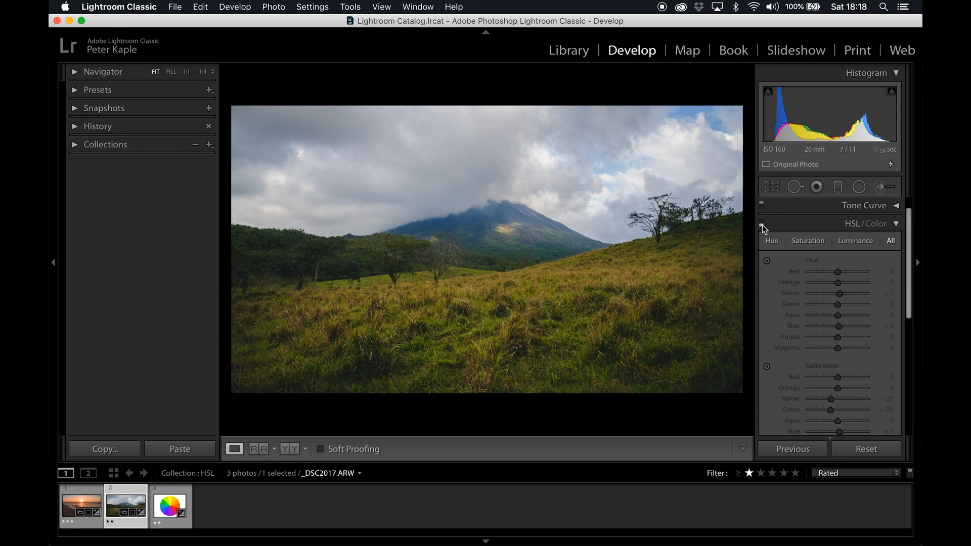
click(762, 225)
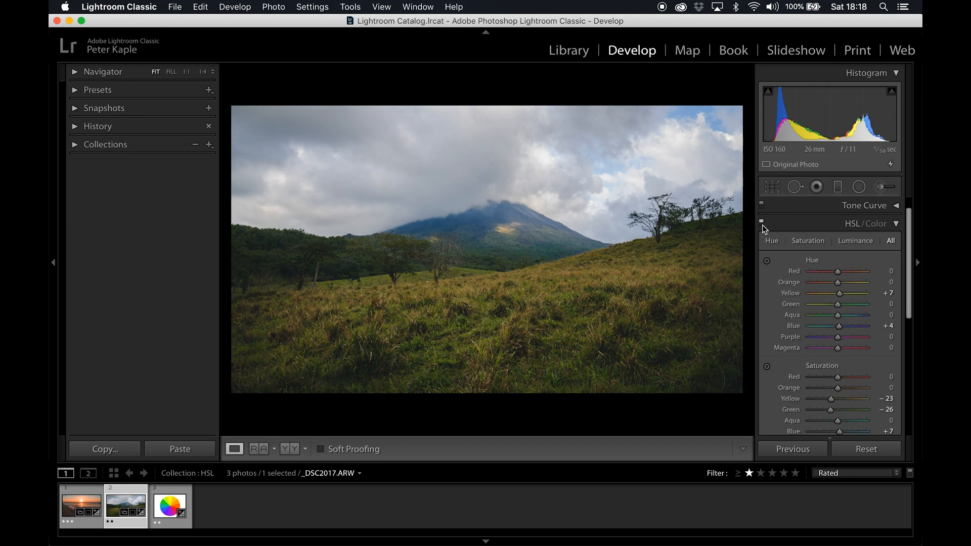